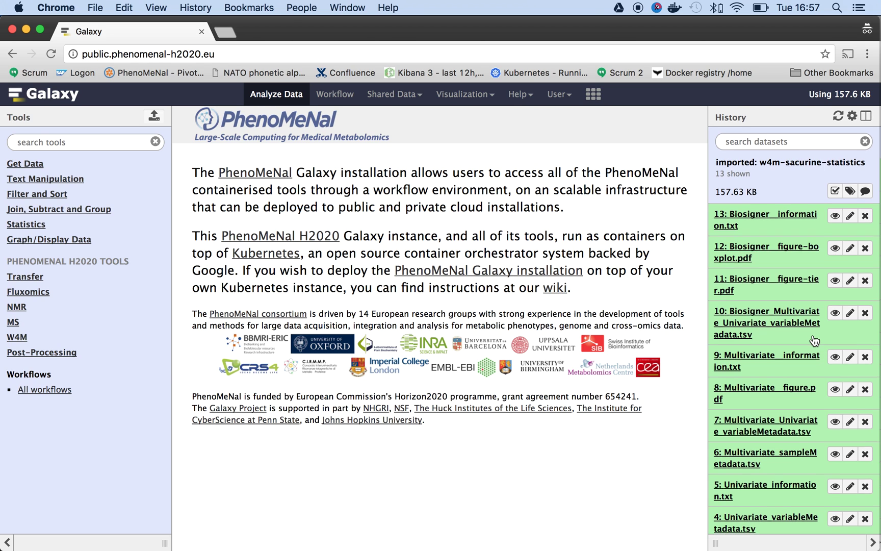
scroll(814, 340, "down", 3)
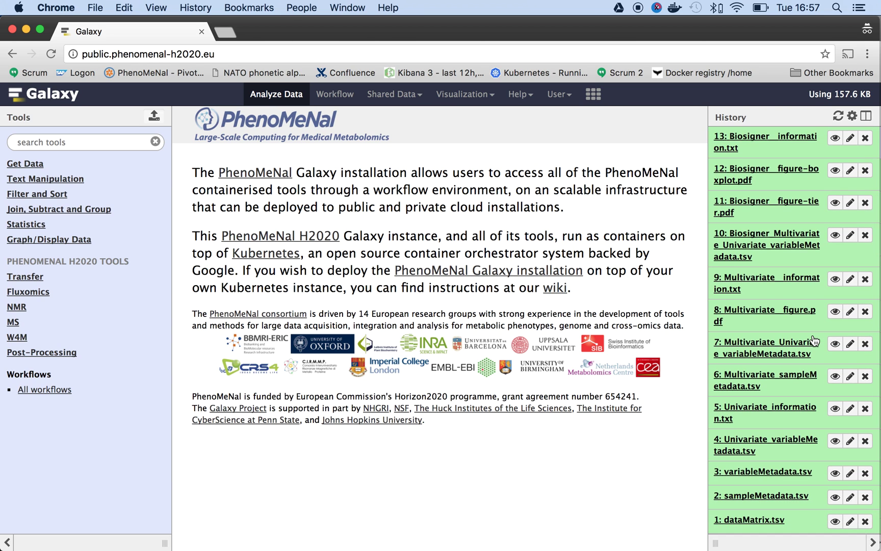
scroll(814, 340, "up", 3)
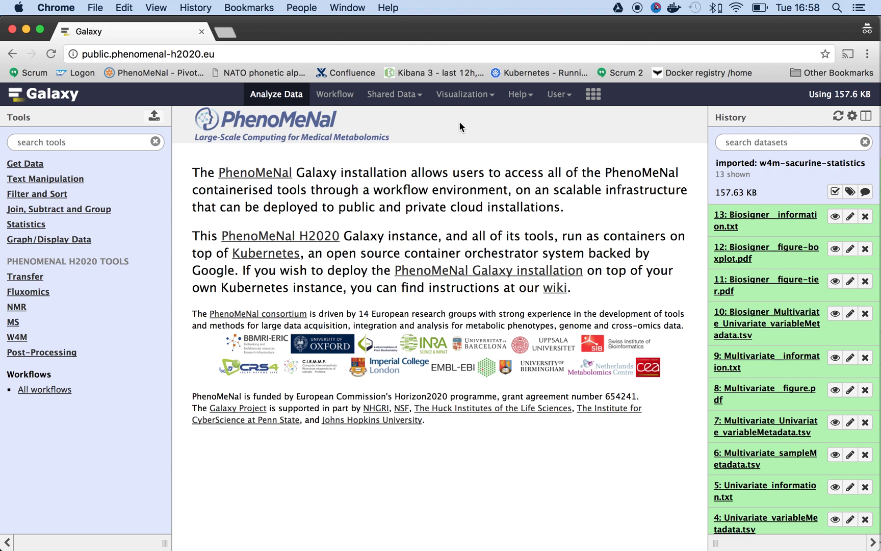
Import the published shared workflow "usecase3_w4m-sacurine (imported from uploaded file)".
left_click(421, 103)
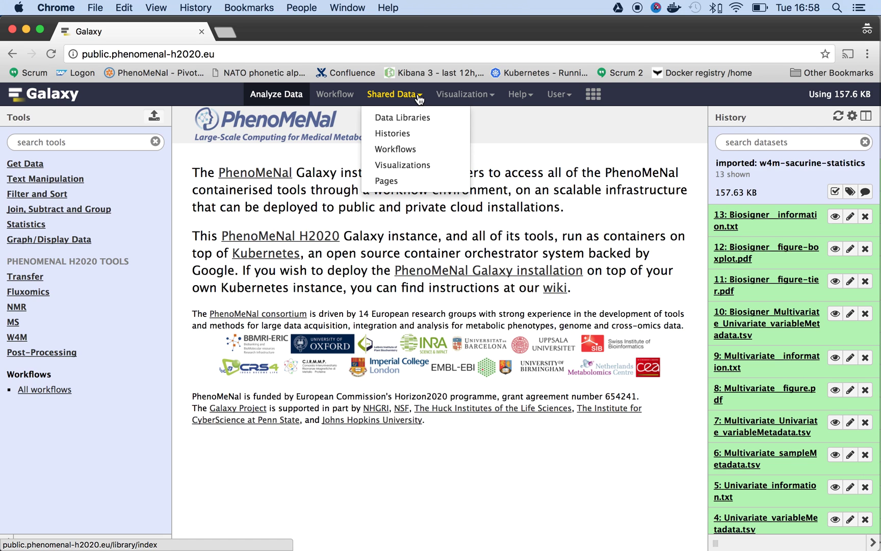
left_click(421, 150)
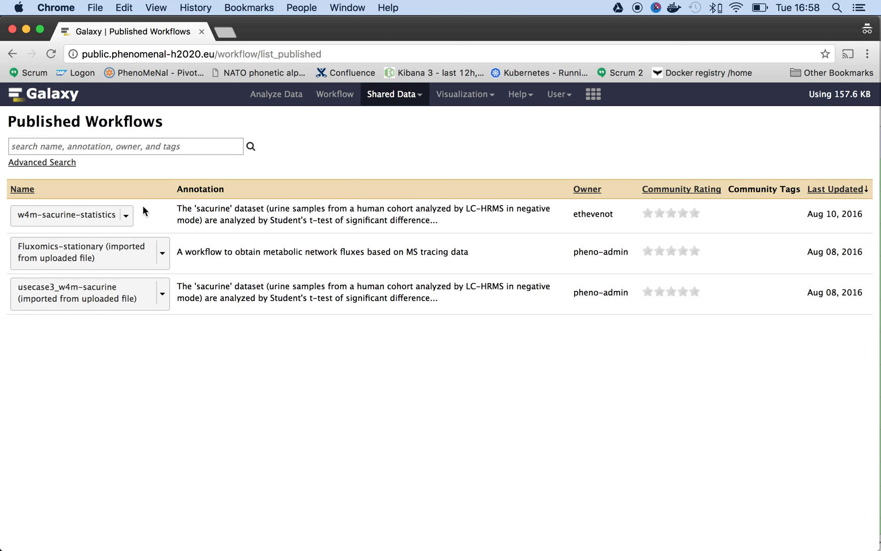
left_click(164, 297)
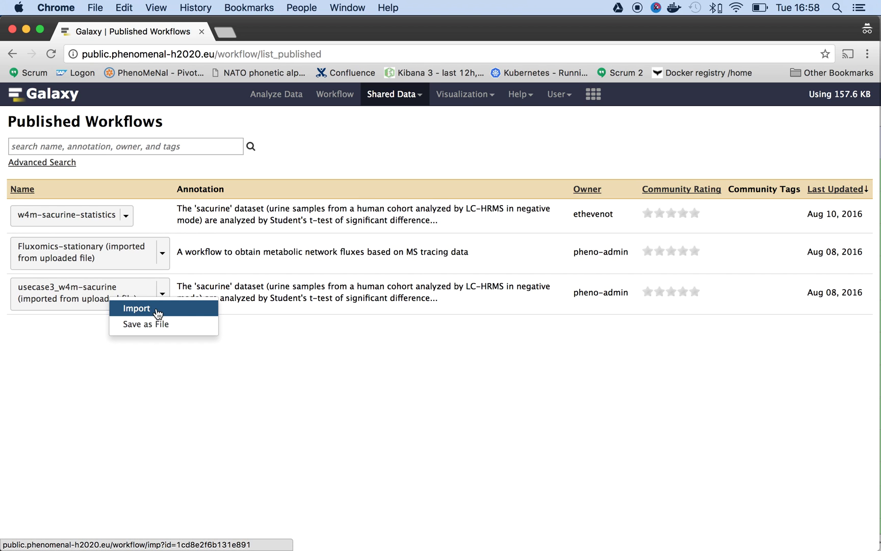
left_click(173, 309)
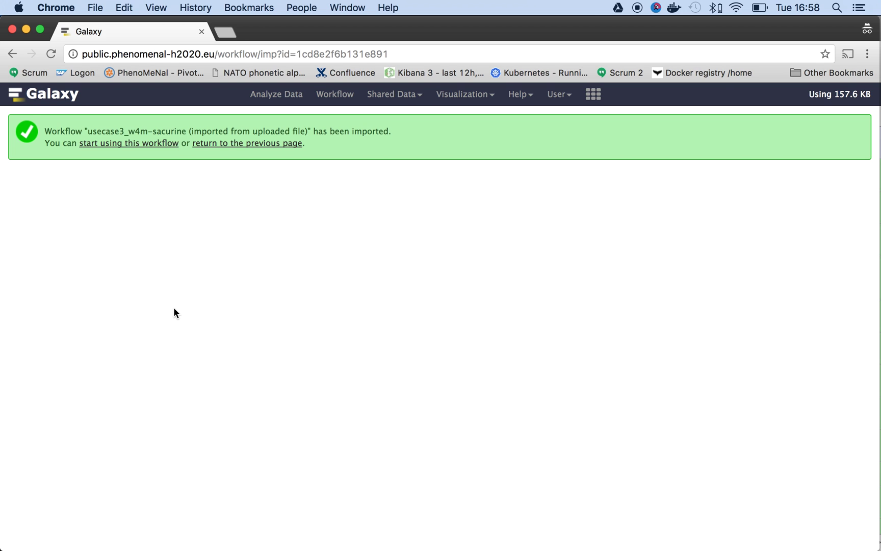
Open the imported usecase3_w4m-sacurine workflow for editing and examine its chain from the input datasets through to Biosigner.
left_click(130, 145)
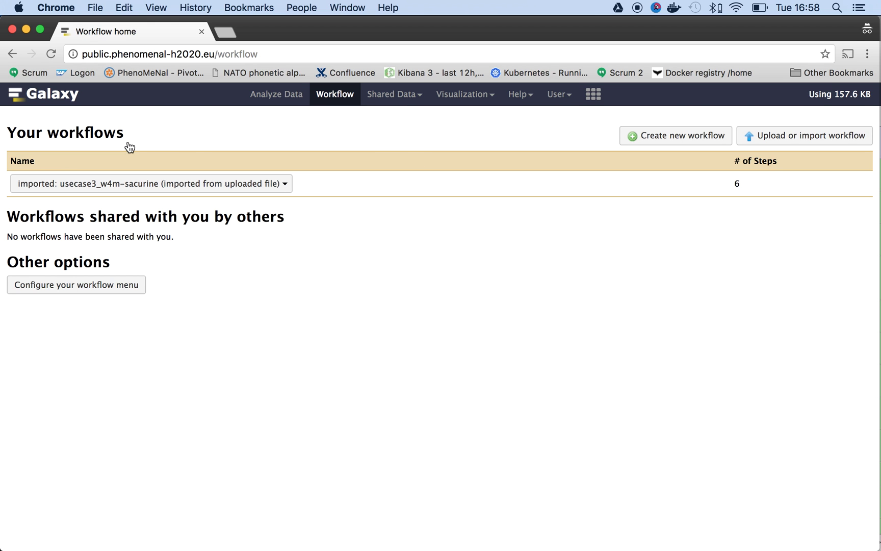
left_click(287, 185)
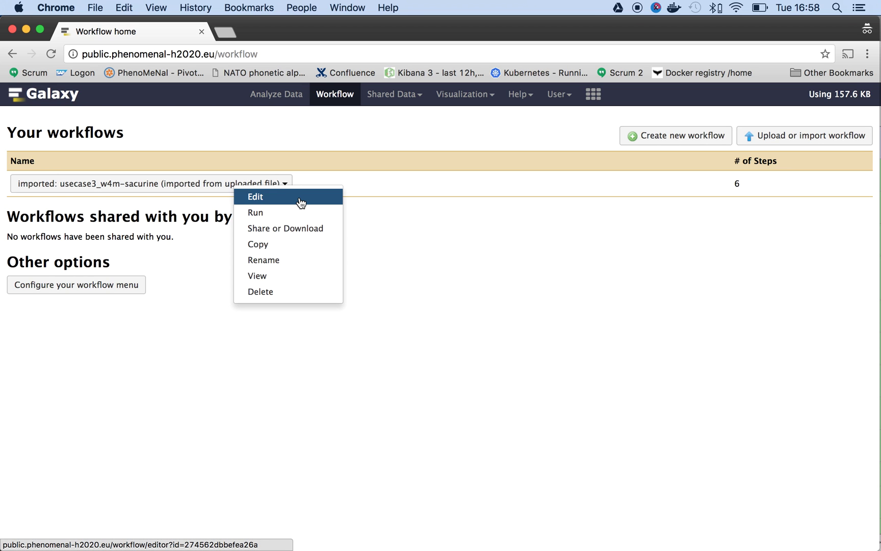
left_click(301, 203)
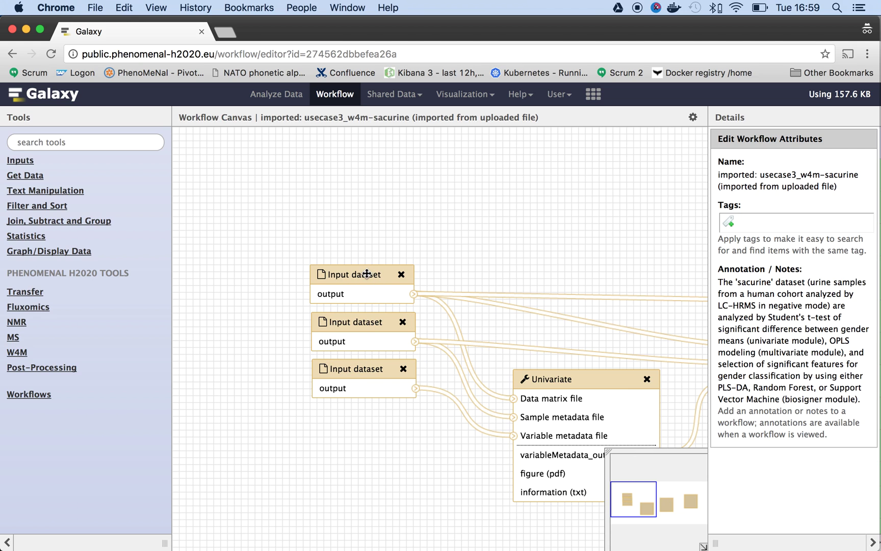
left_click_drag(636, 504, 662, 508)
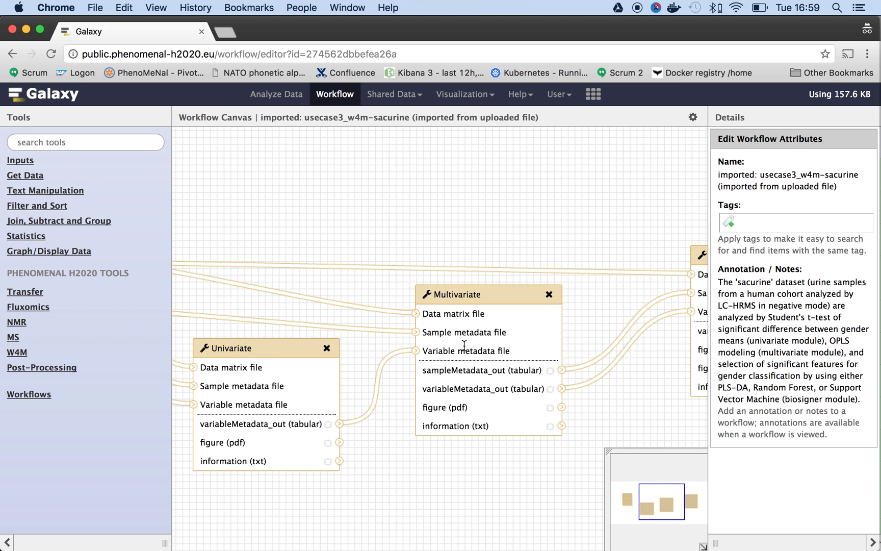
left_click_drag(657, 489, 672, 492)
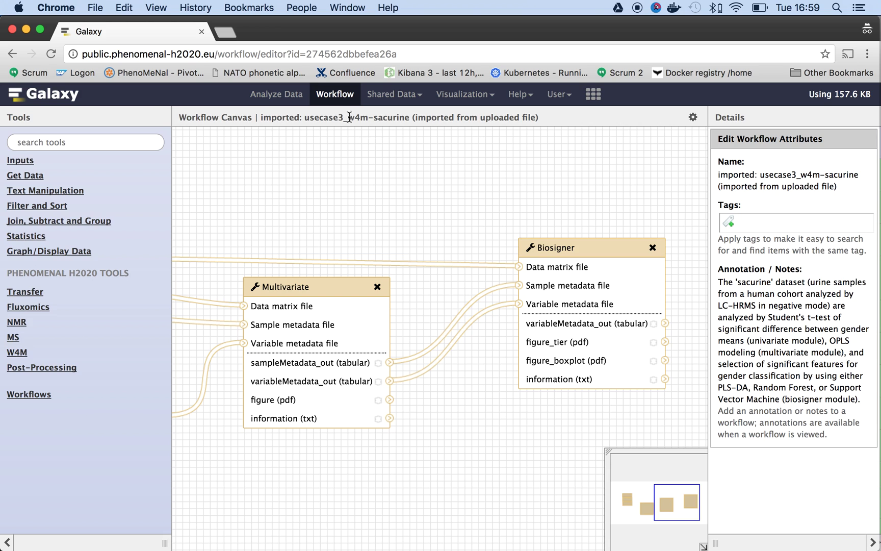
Set up a run of the workflow and choose "1: dataMatrix.tsv" as the dataMatrix input.
left_click(694, 118)
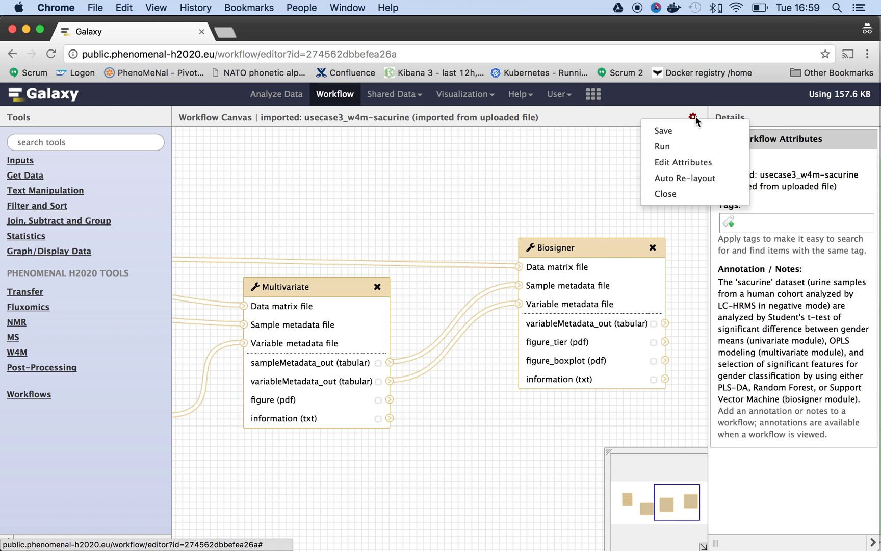
left_click(702, 148)
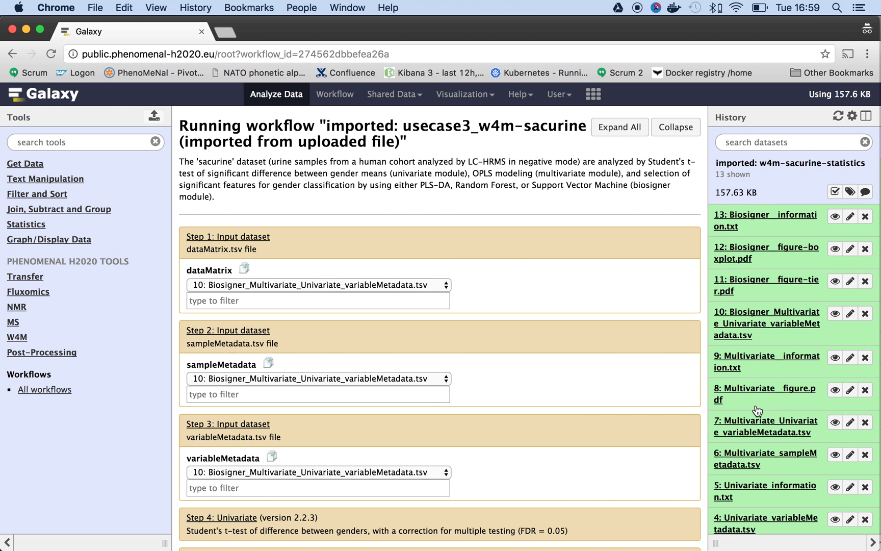
scroll(757, 410, "down", 3)
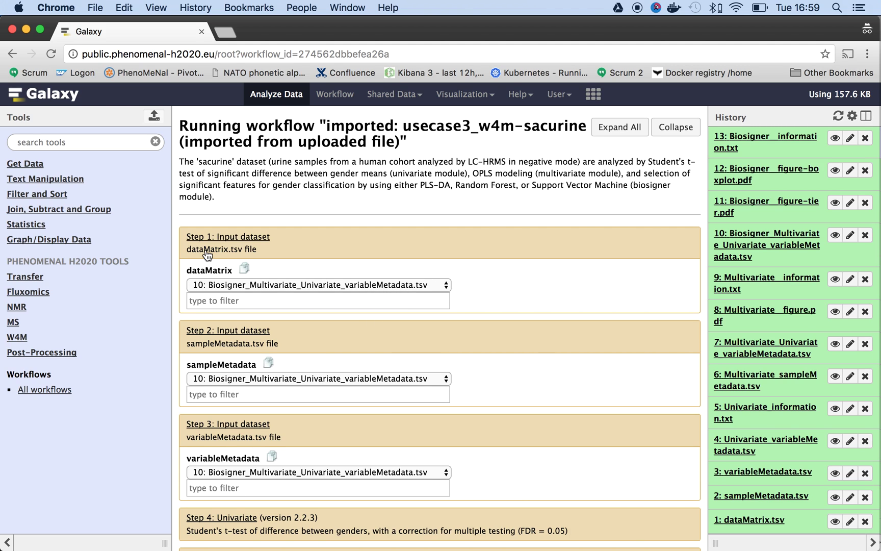
left_click(320, 285)
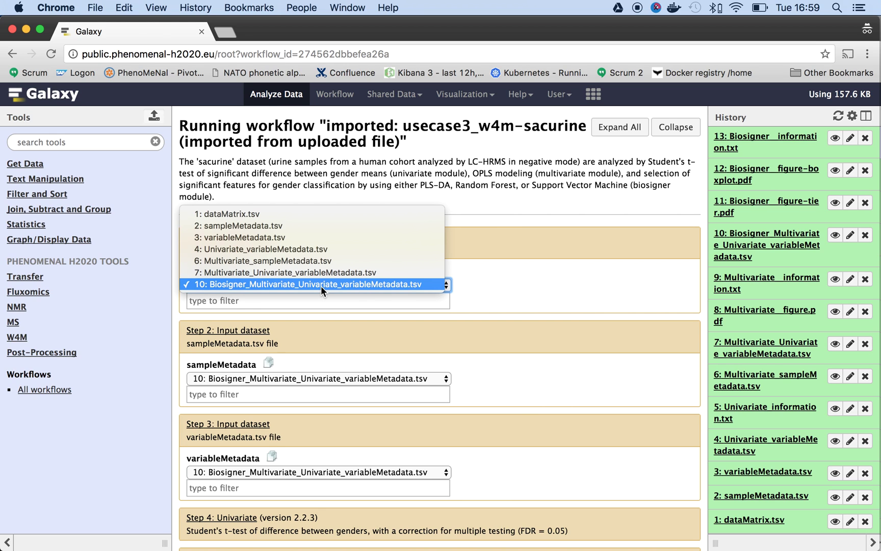
left_click(326, 213)
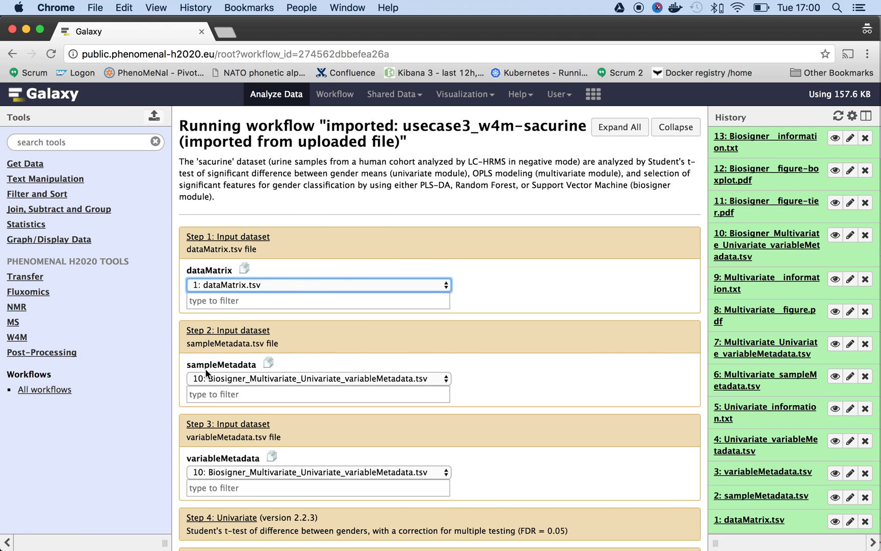
Choose "2: sampleMetadata.tsv" as the sampleMetadata input and "3: variableMetadata.tsv" as the variableMetadata input.
left_click(330, 378)
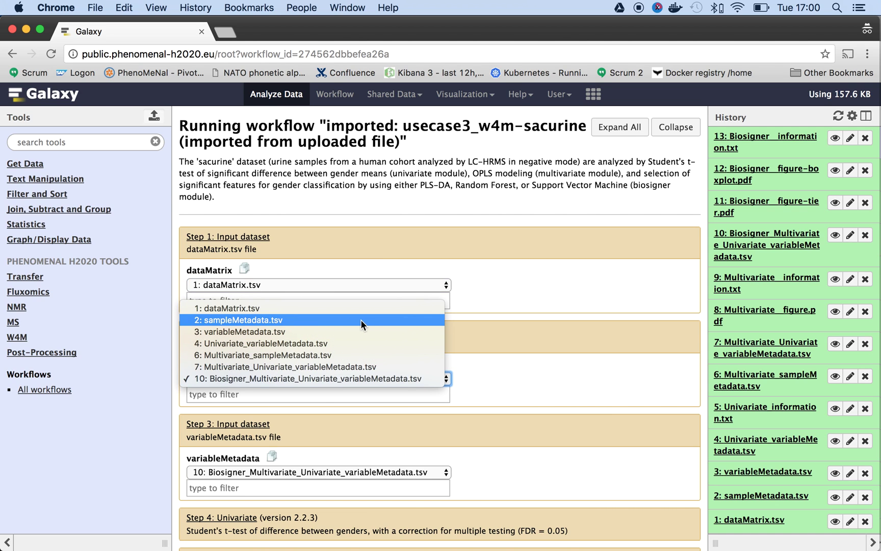
left_click(375, 319)
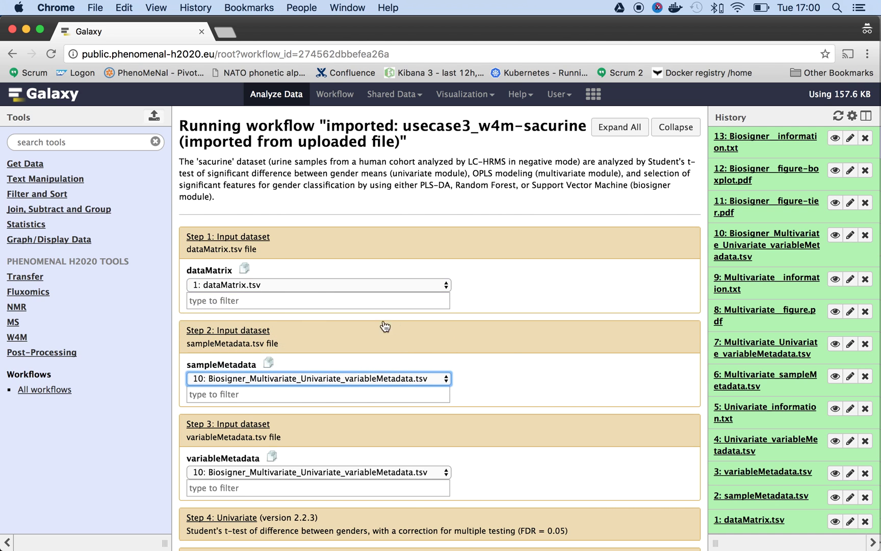
scroll(508, 354, "down", 3)
scroll(495, 373, "down", 2)
left_click(417, 320)
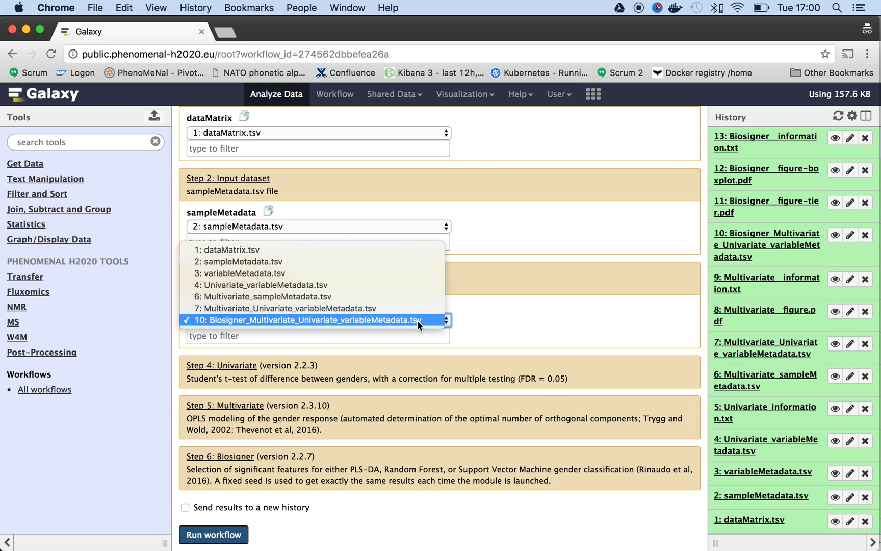
left_click(517, 325)
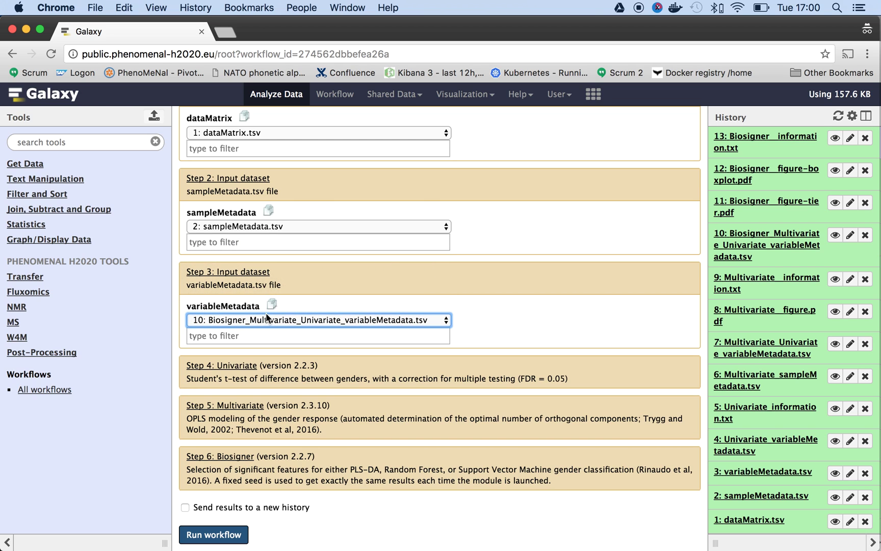
left_click(296, 319)
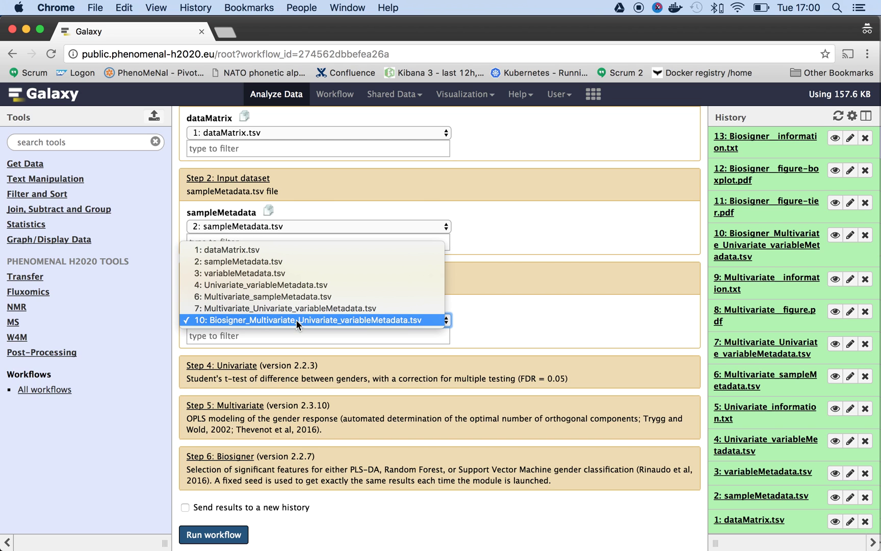
left_click(315, 272)
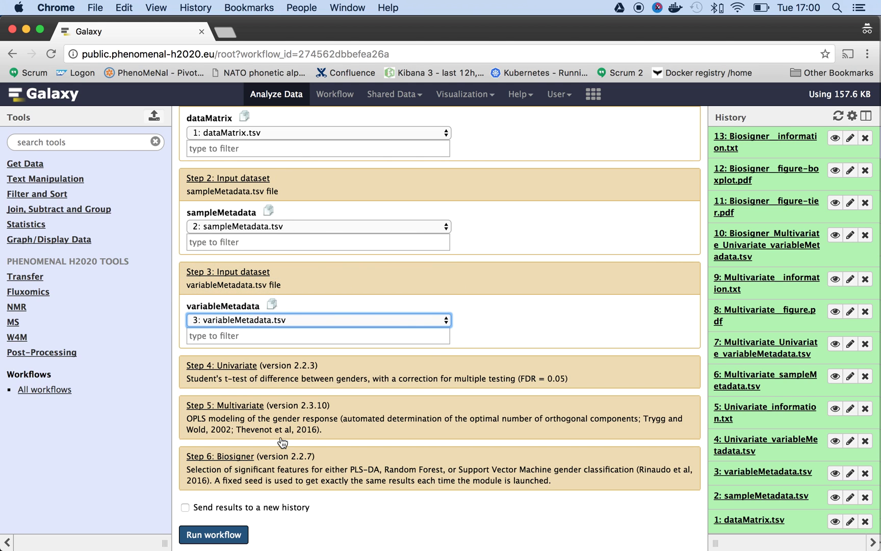
Have the results sent to a new history named "Sacurine results".
left_click(184, 507)
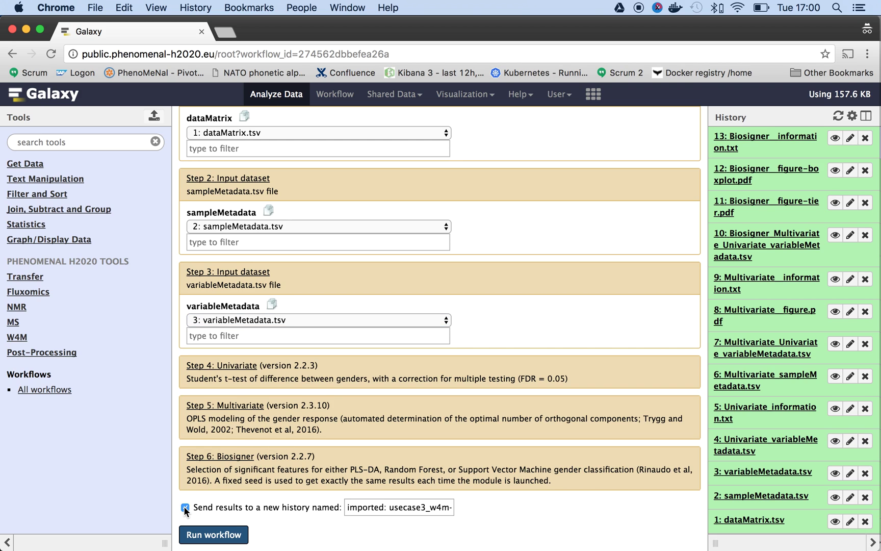
double_click(360, 509)
triple_click(360, 508)
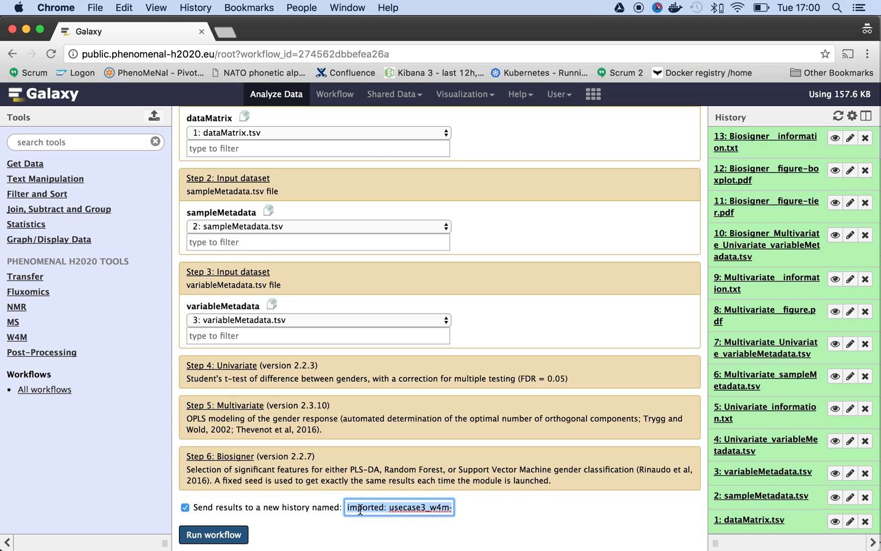
type("Sacurine results")
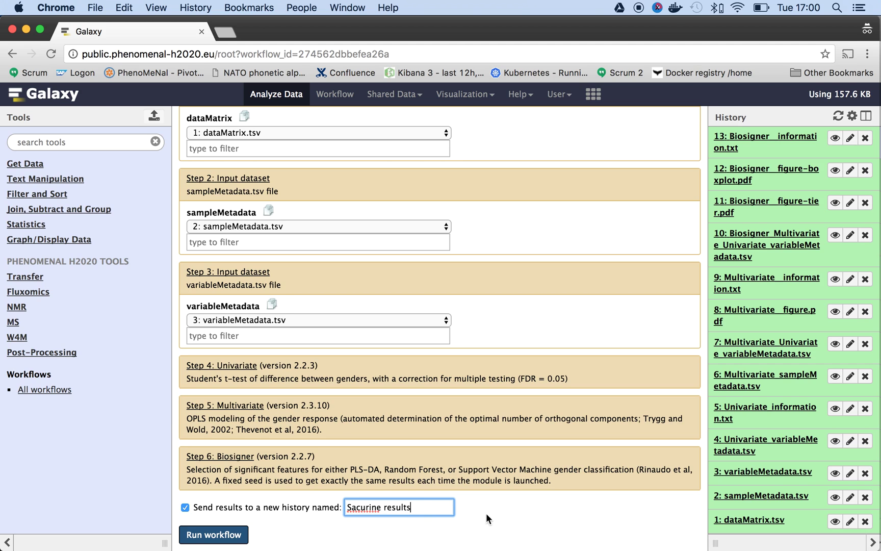
left_click(508, 517)
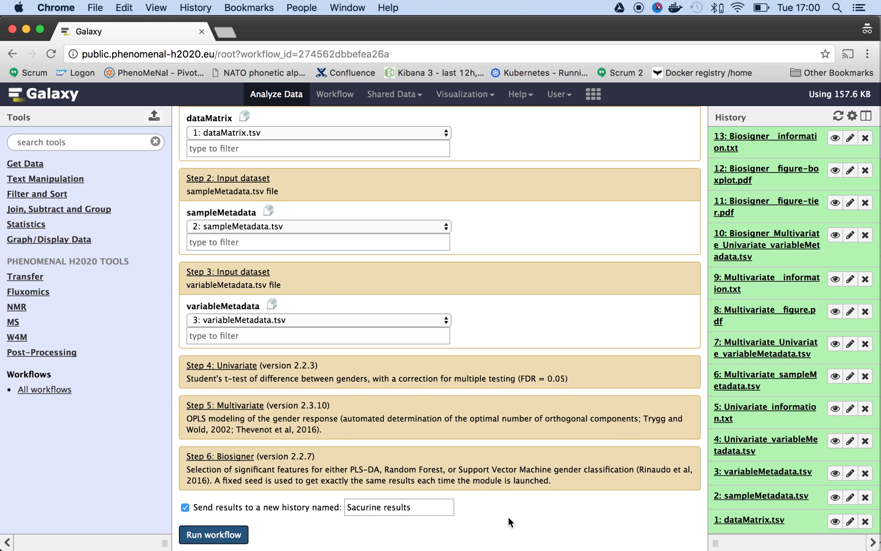
Run the workflow and switch to the new Sacurine results history to check its datasets.
left_click(227, 540)
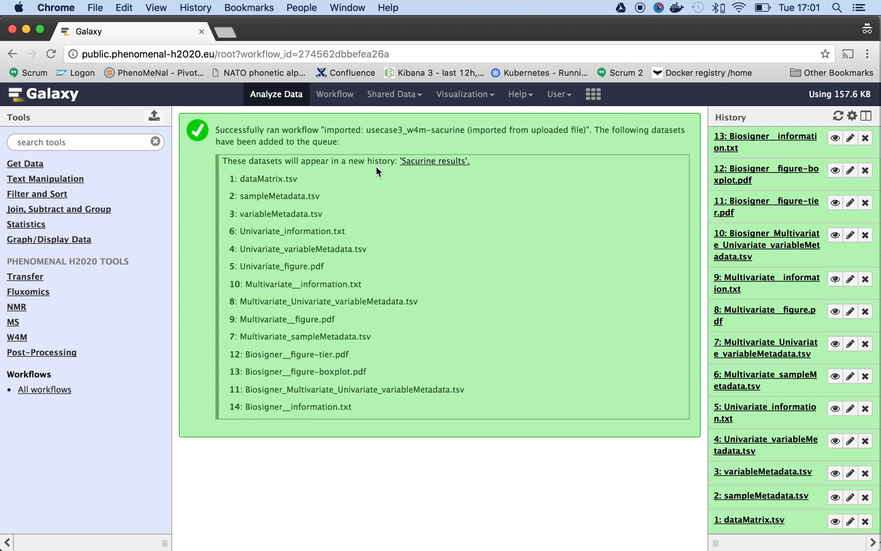
left_click(424, 162)
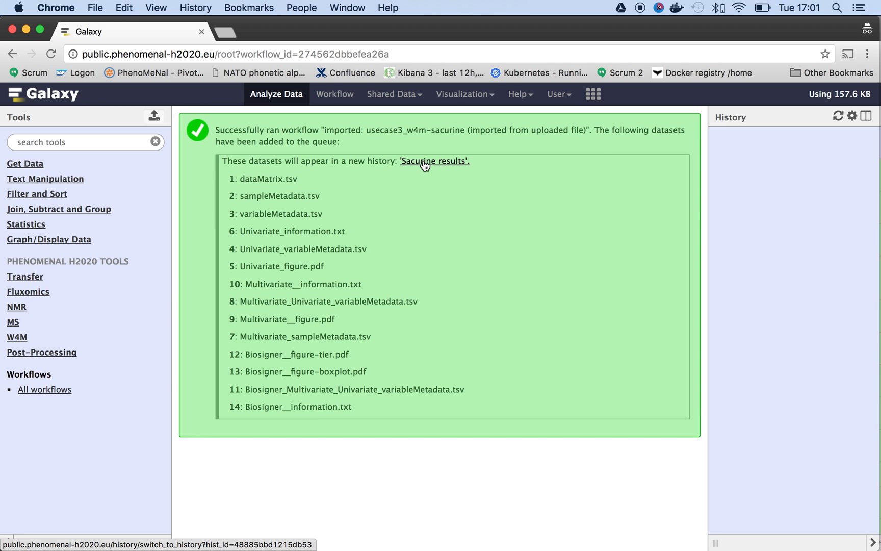
scroll(766, 406, "down", 4)
scroll(767, 406, "down", 1)
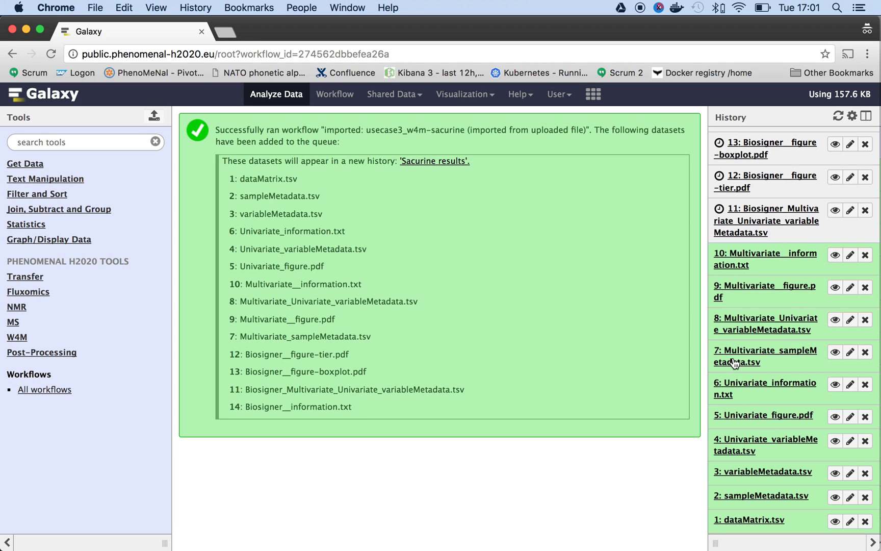
View the Multivariate figure PDF and the Univariate figure PDF from the Sacurine results history.
scroll(750, 346, "up", 3)
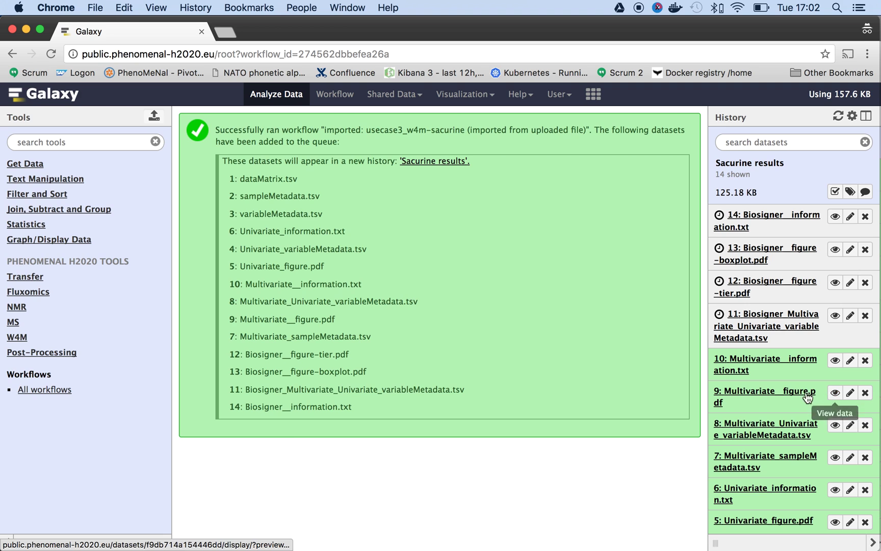
left_click(834, 393)
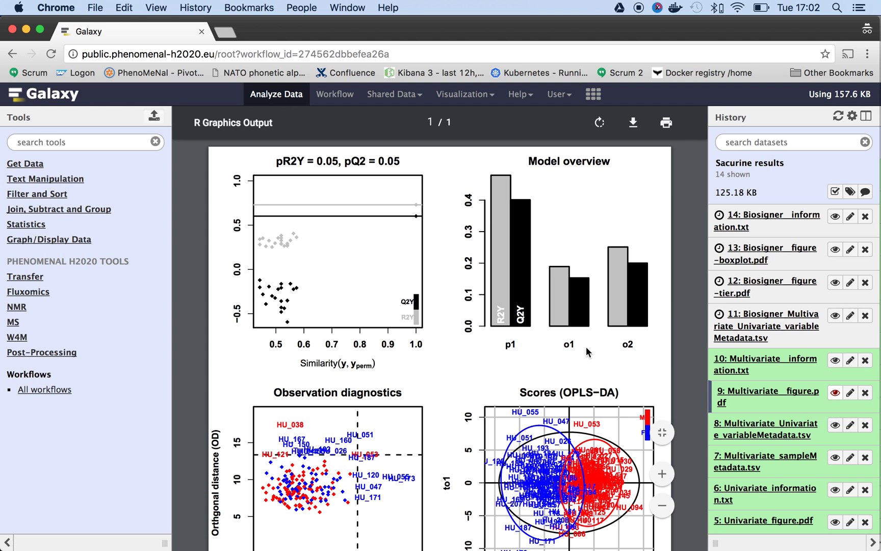
scroll(788, 436, "down", 3)
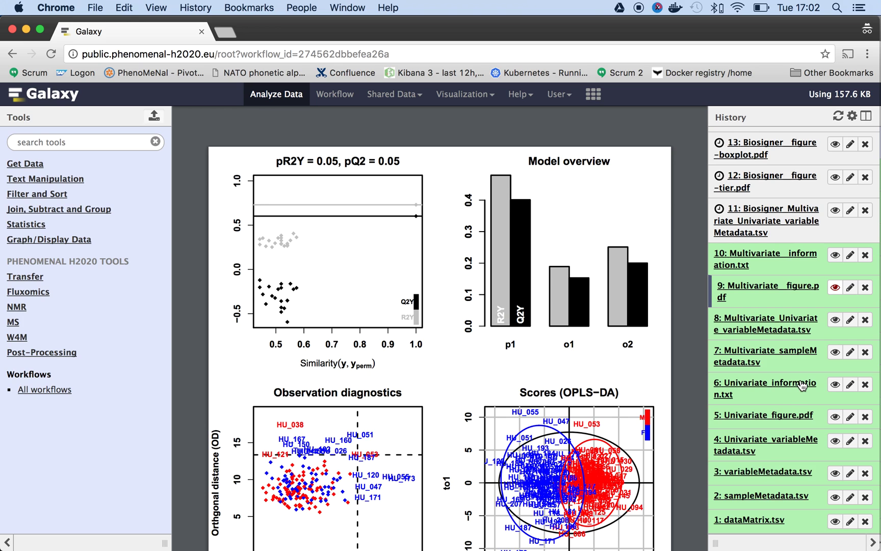
left_click(835, 417)
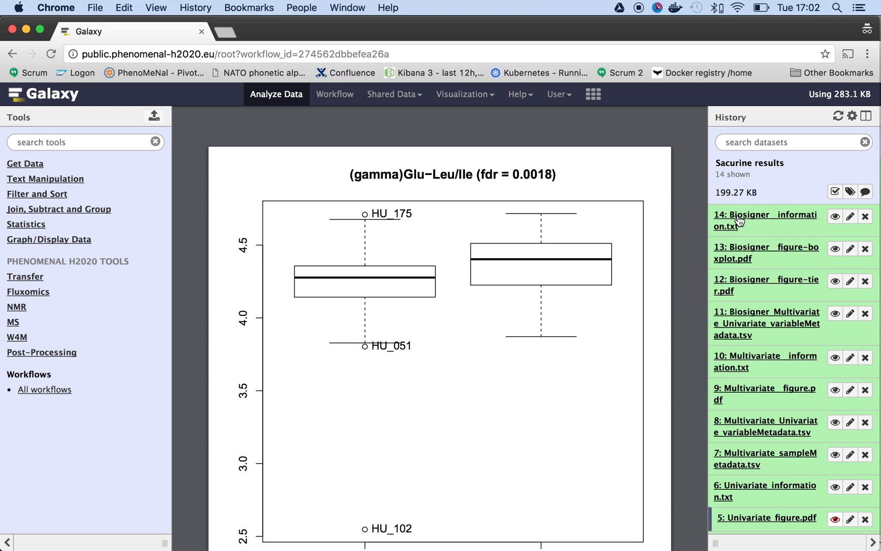
View the Biosigner figure-boxplot PDF and look through its plots.
left_click(835, 249)
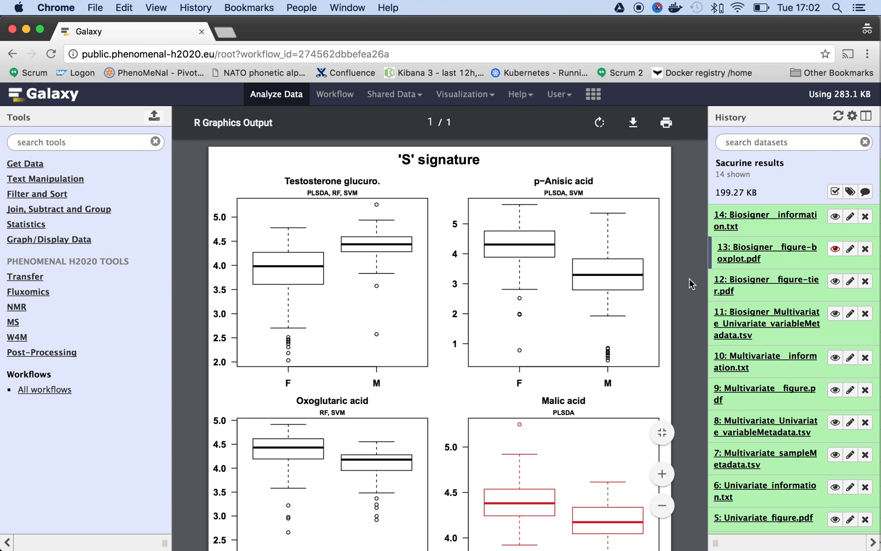
scroll(689, 278, "down", 3)
scroll(688, 278, "up", 3)
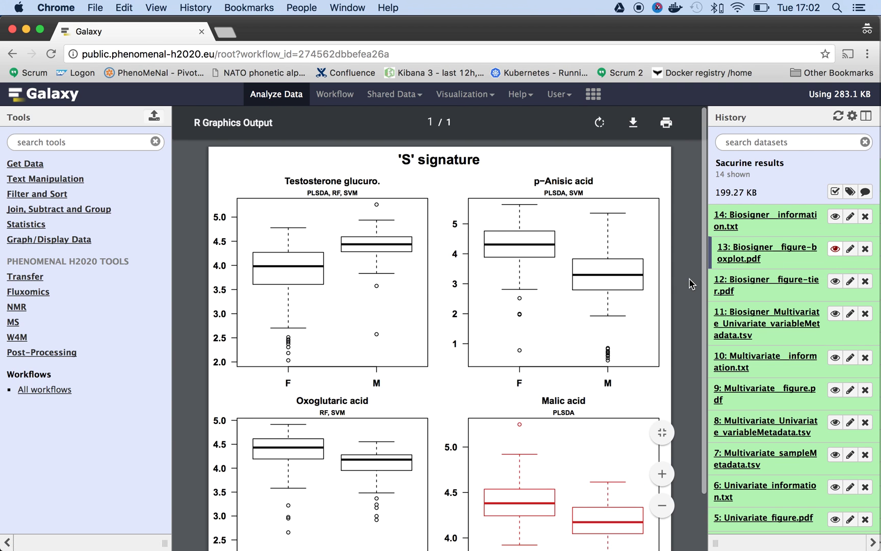